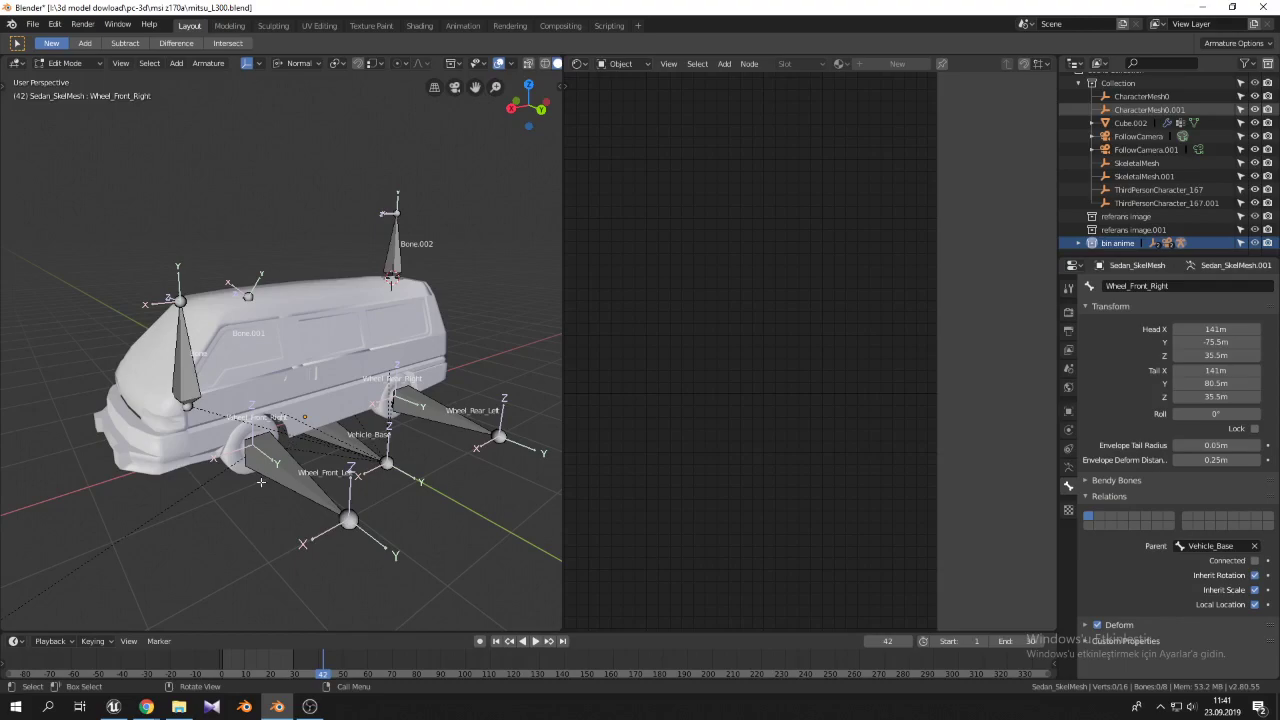
Switch from Blender to the Unreal Engine editor showing the VehicleBP › Sedan folder
{"action": "left_click", "coordinate": [113, 706]}
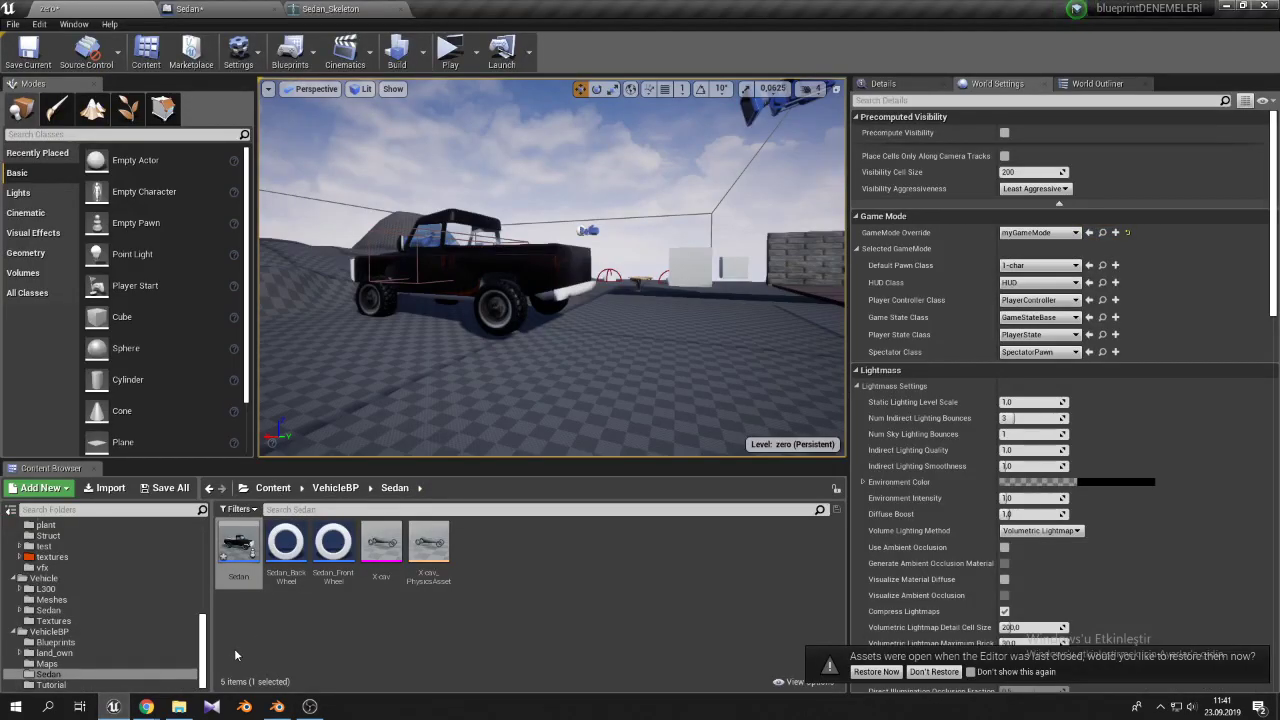
Start a standalone play-test and walk the character up to the black pickup truck
{"action": "left_click", "coordinate": [452, 52]}
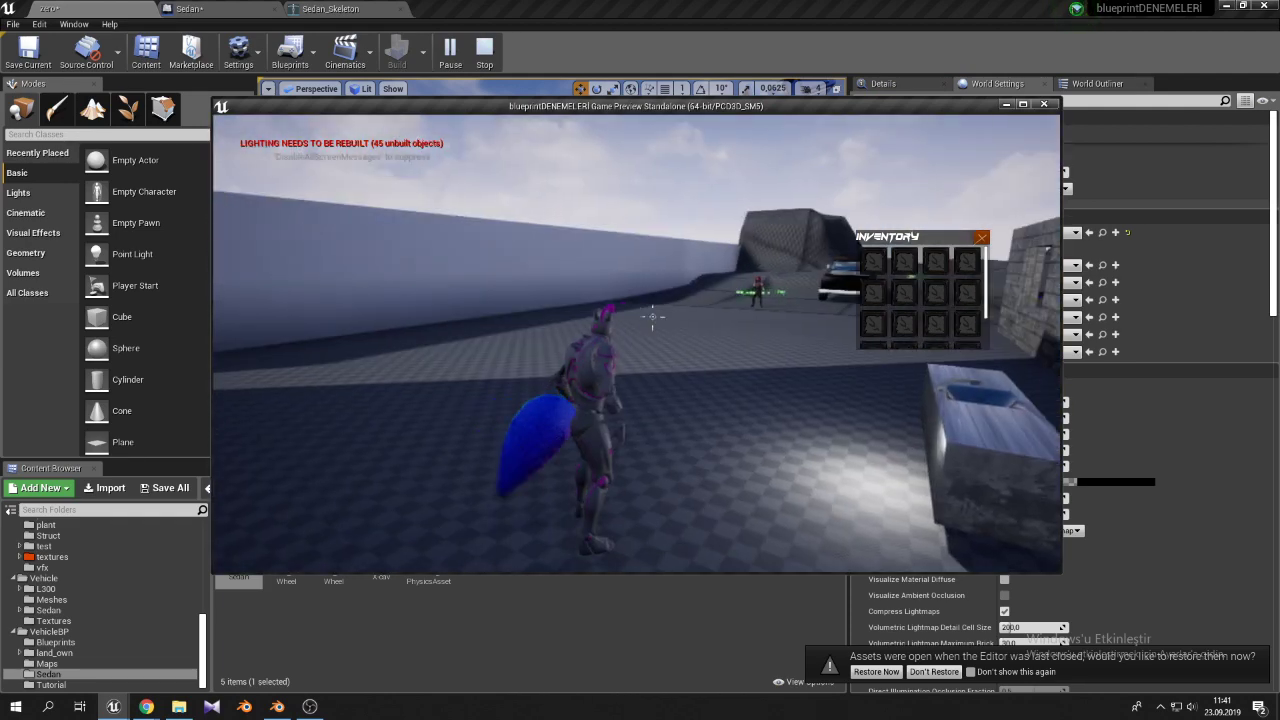
{"action": "key", "text": "w"}
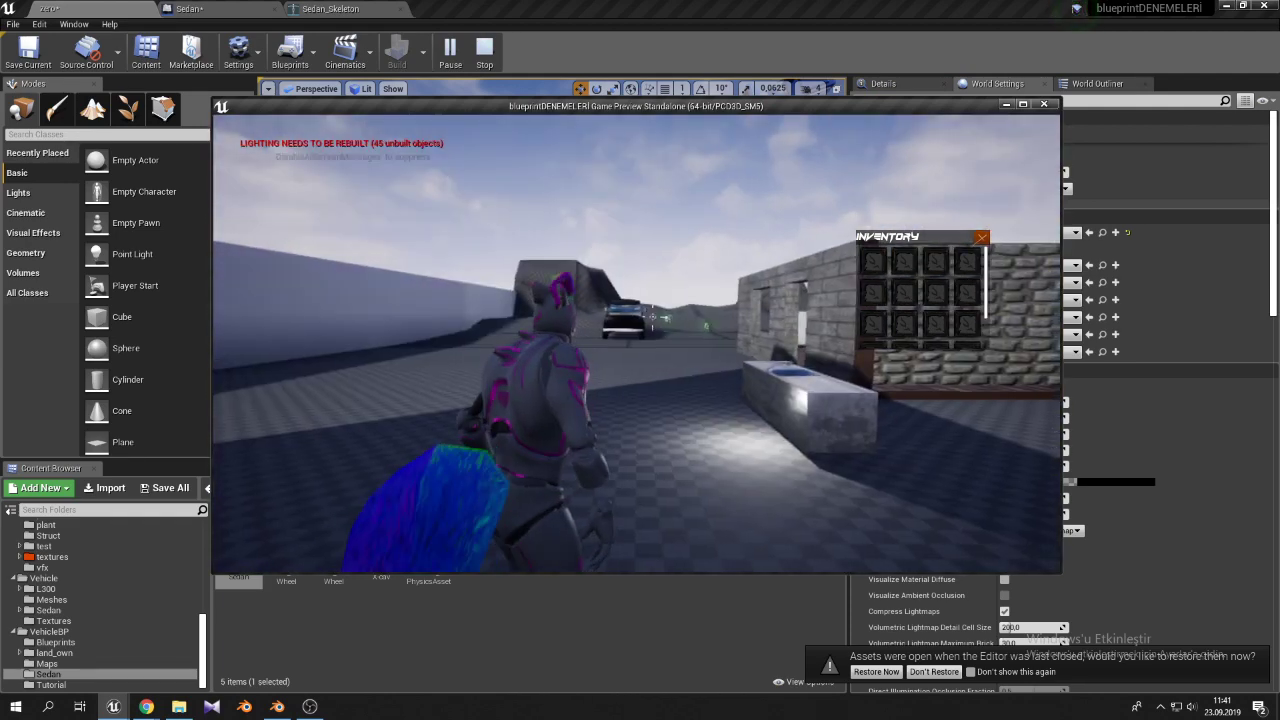
{"action": "key", "text": "w"}
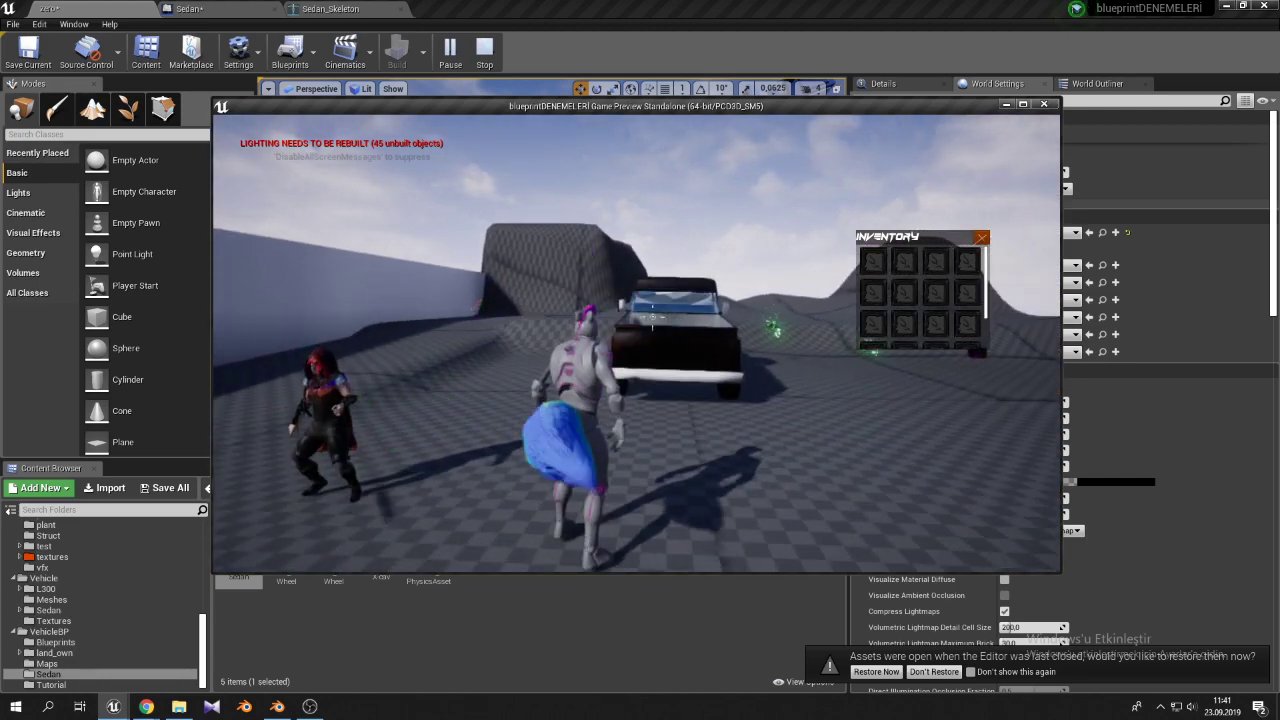
{"action": "key", "text": "w"}
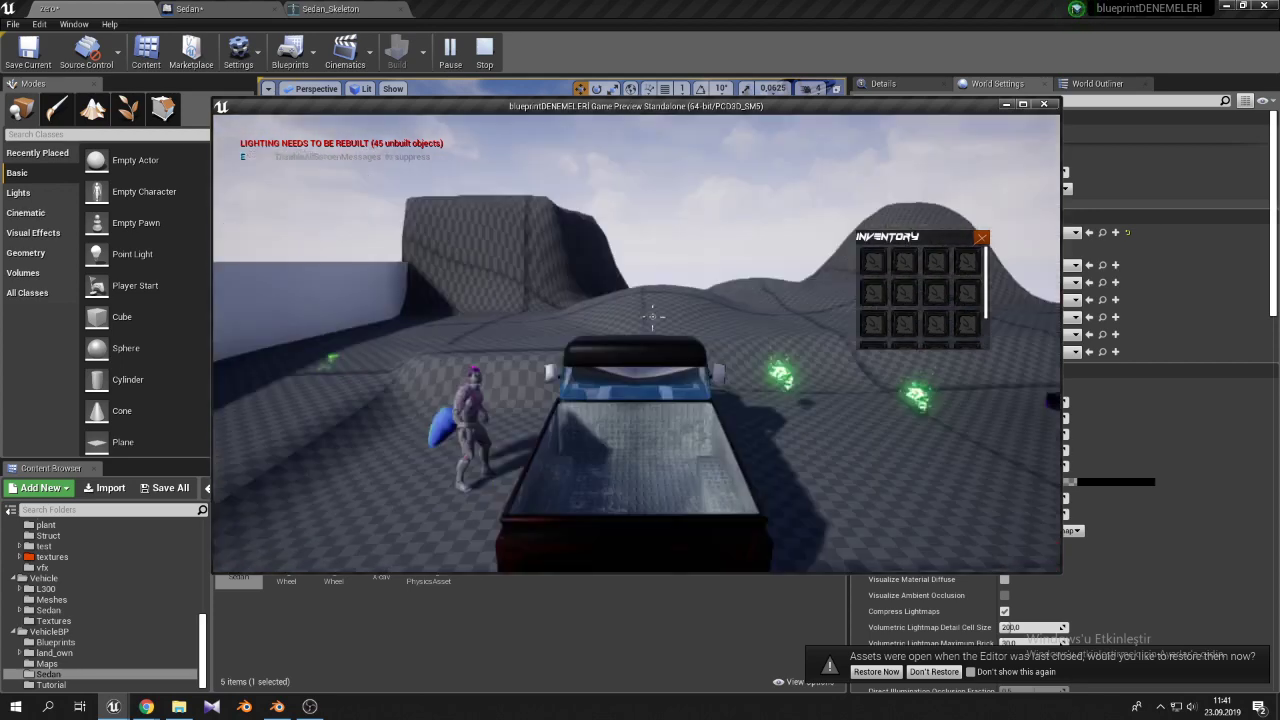
{"action": "key", "text": "w"}
{"action": "key", "text": "w"}
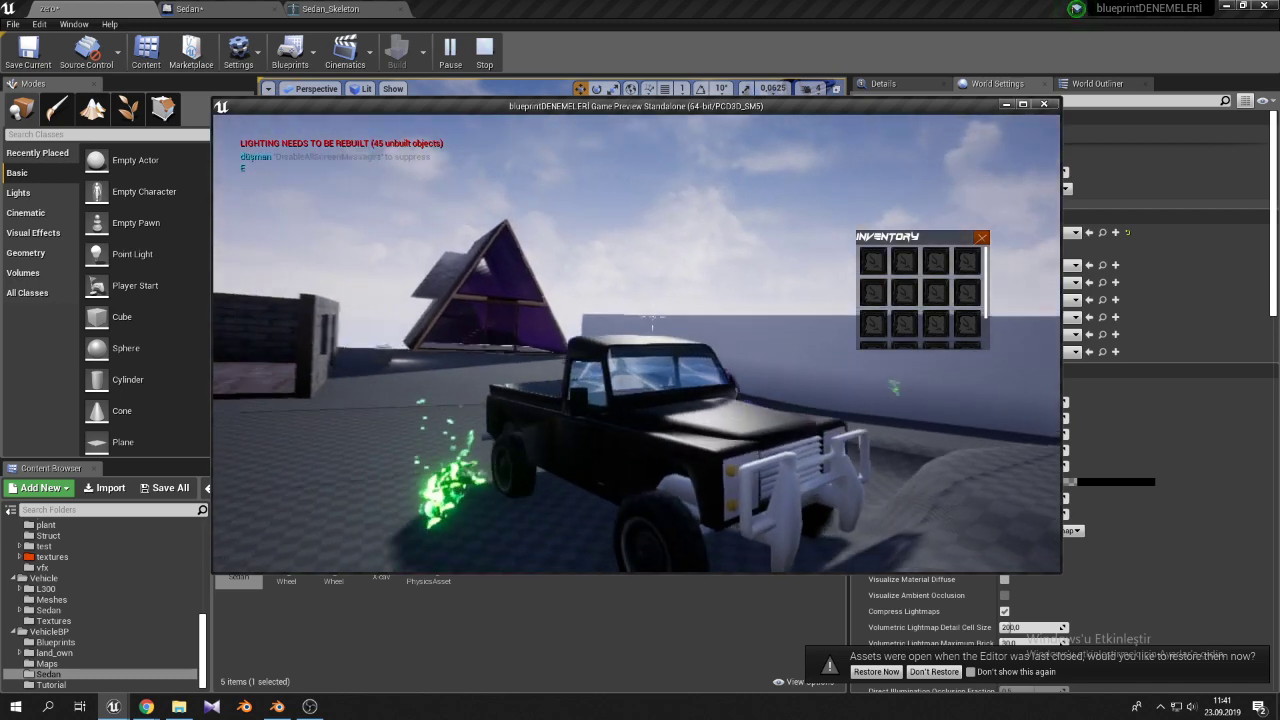
Get into the pickup truck, test-drive it, then end the play-test with Esc
{"action": "key", "text": "e"}
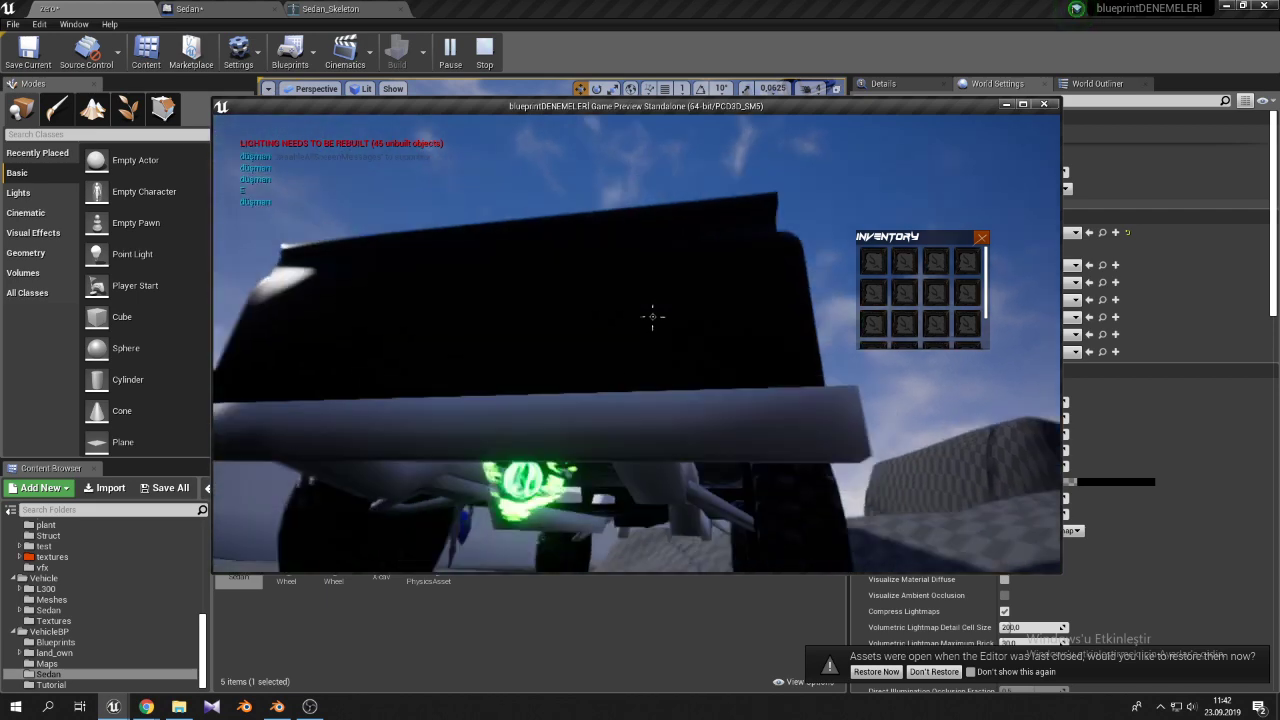
{"action": "key", "text": "Escape"}
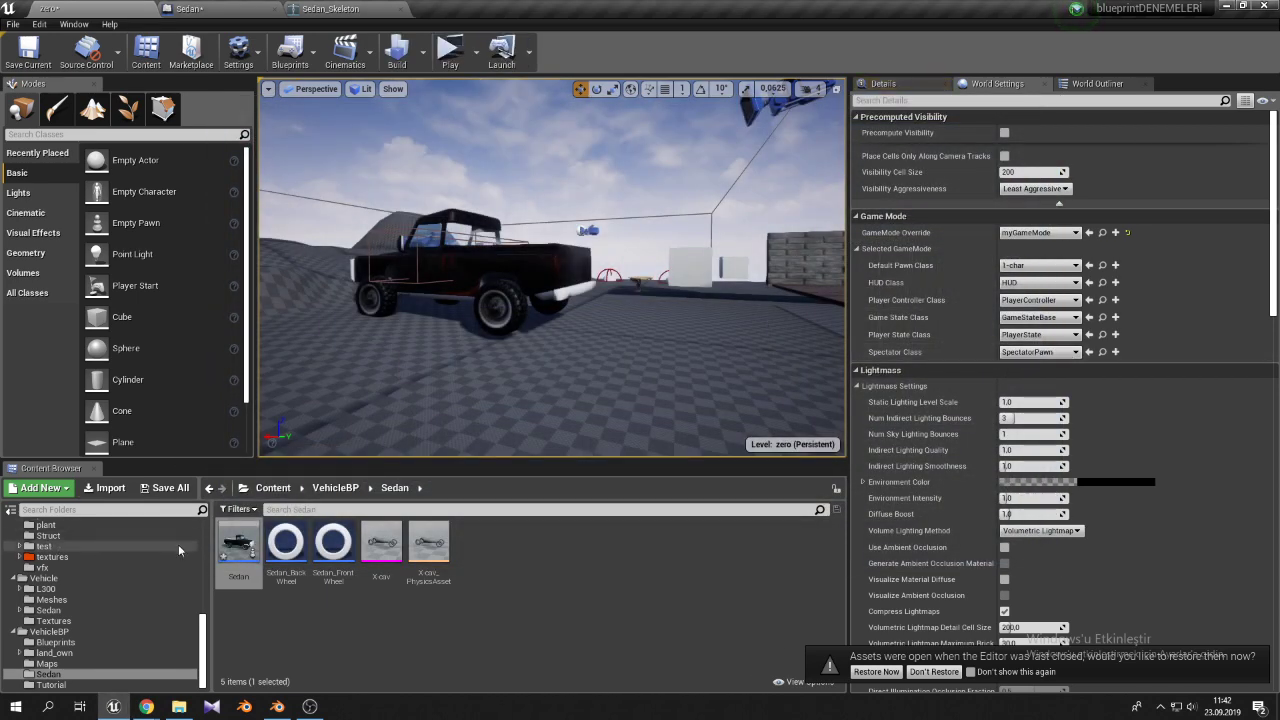
Open the Sedan blueprint and set its Mesh component's skeletal mesh to mitsu_L300
{"action": "double_click", "coordinate": [238, 545]}
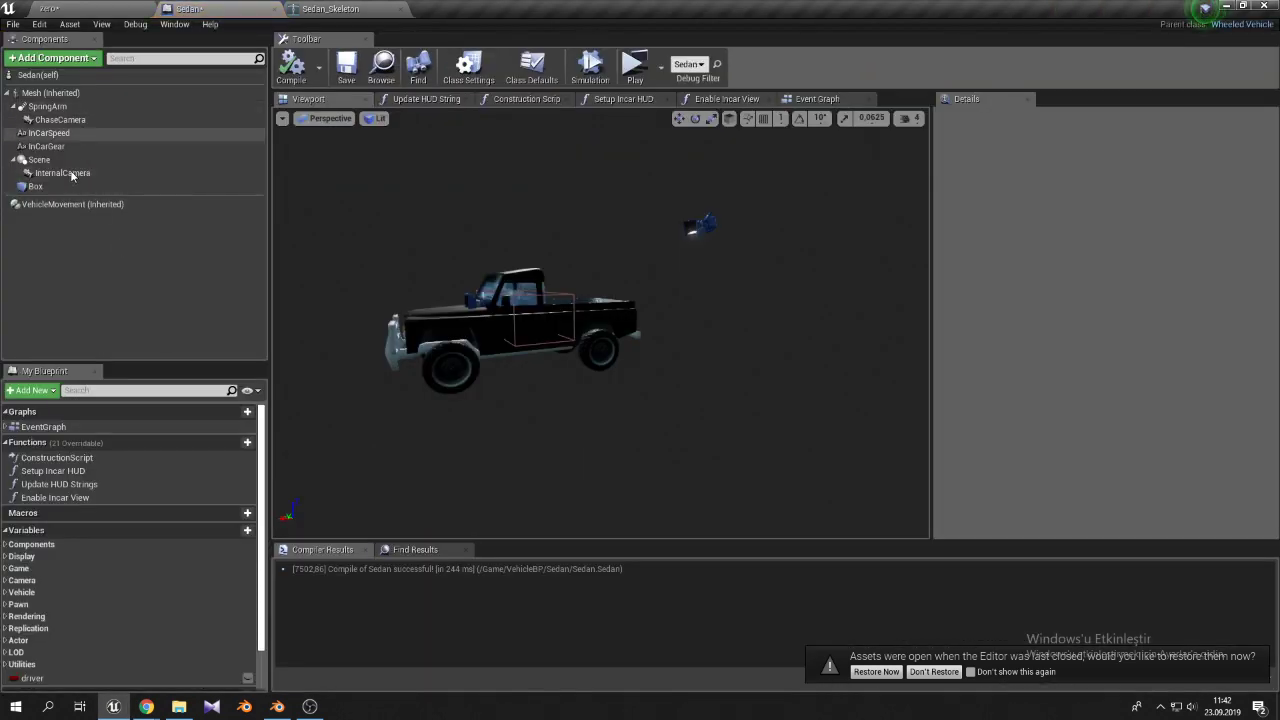
{"action": "left_click", "coordinate": [48, 92]}
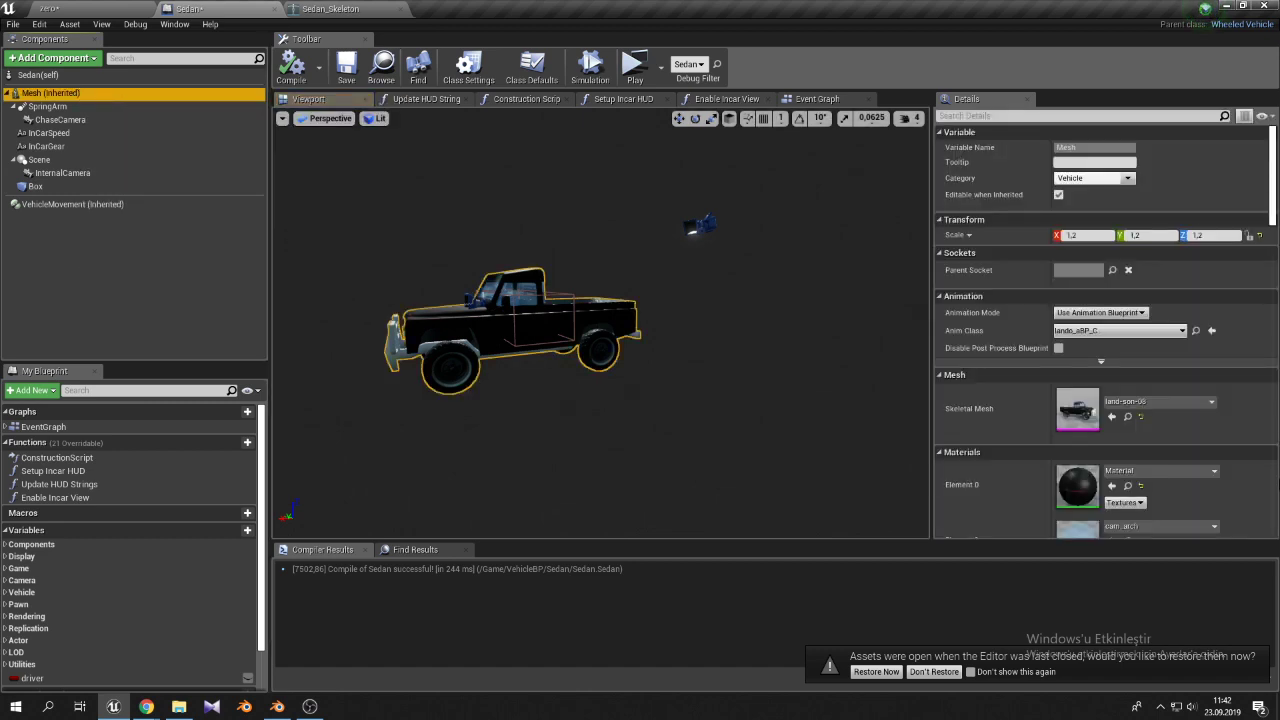
{"action": "left_click", "coordinate": [1150, 402]}
{"action": "type", "text": "L"}
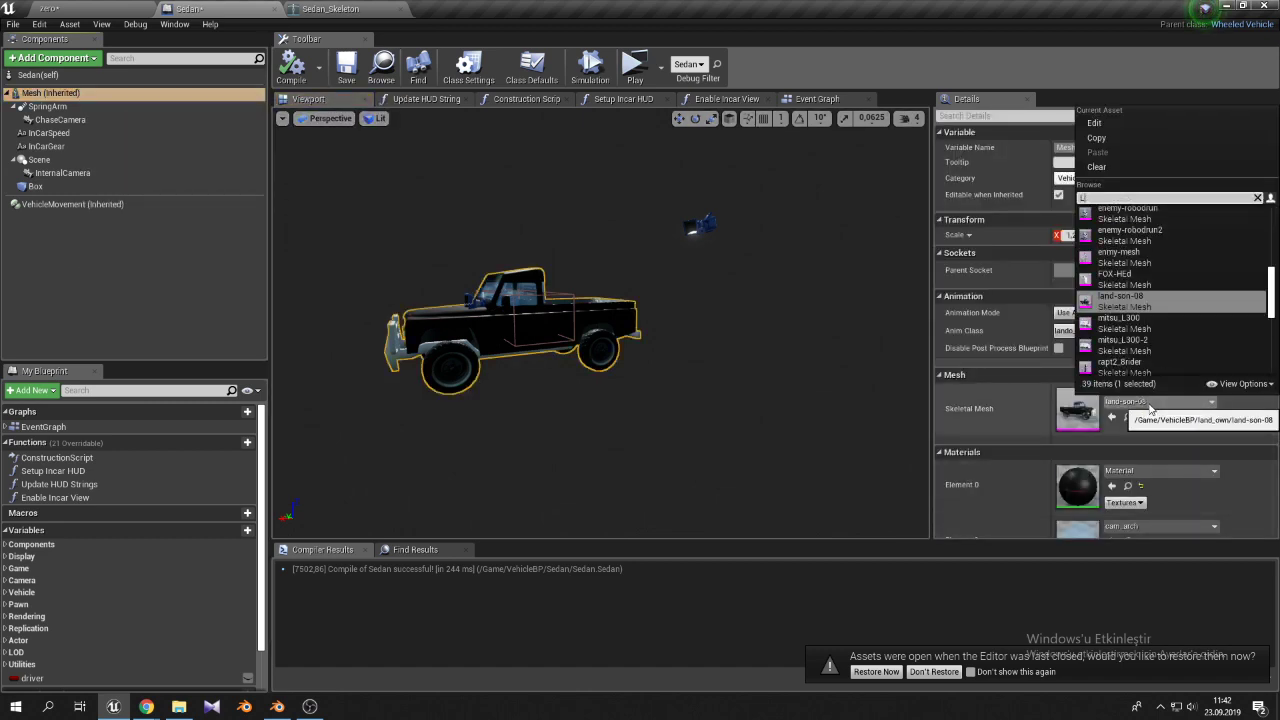
{"action": "type", "text": "3"}
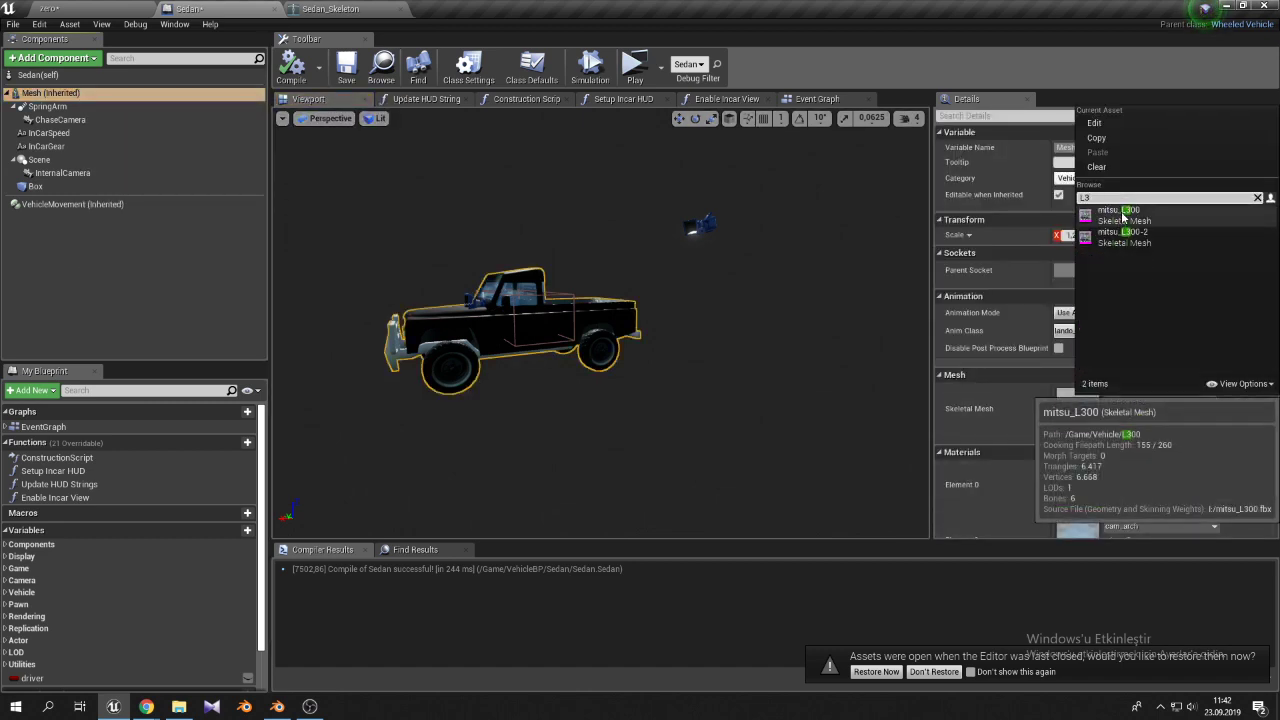
{"action": "left_click", "coordinate": [1122, 220]}
Set the Mesh Anim Class to L300_ABP and compile the Sedan blueprint
{"action": "left_click", "coordinate": [1109, 331]}
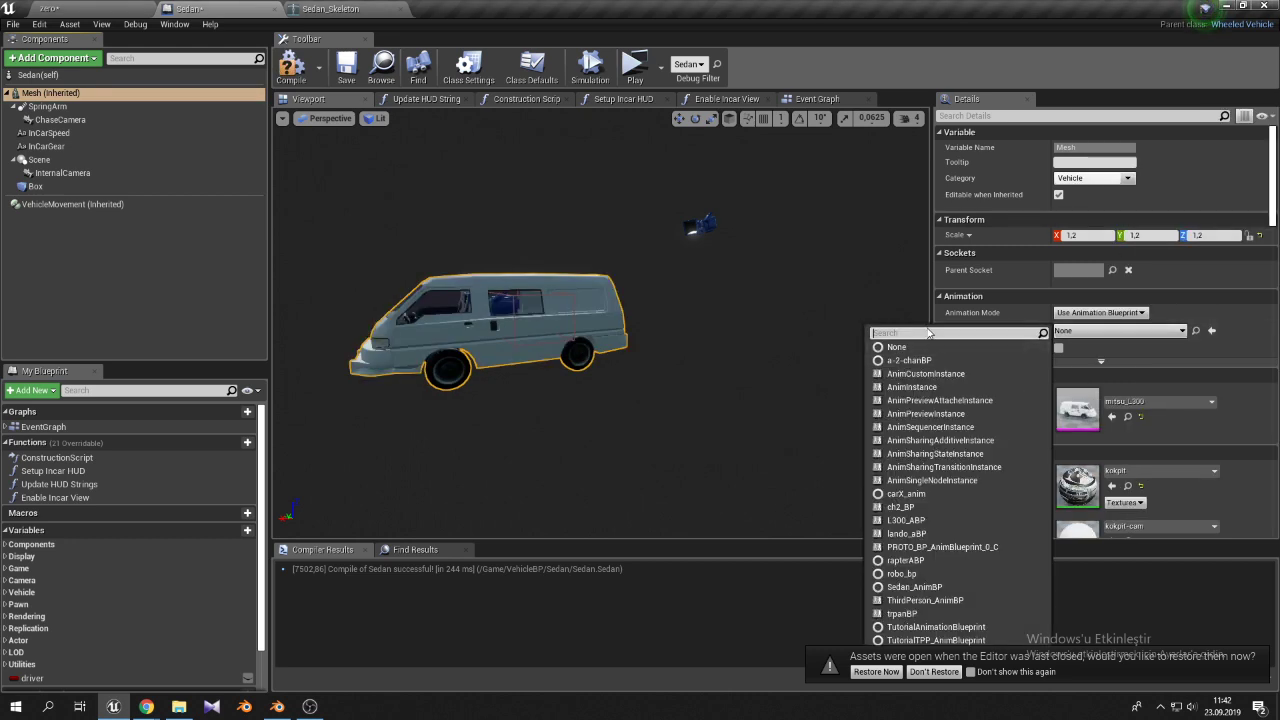
{"action": "type", "text": "L3"}
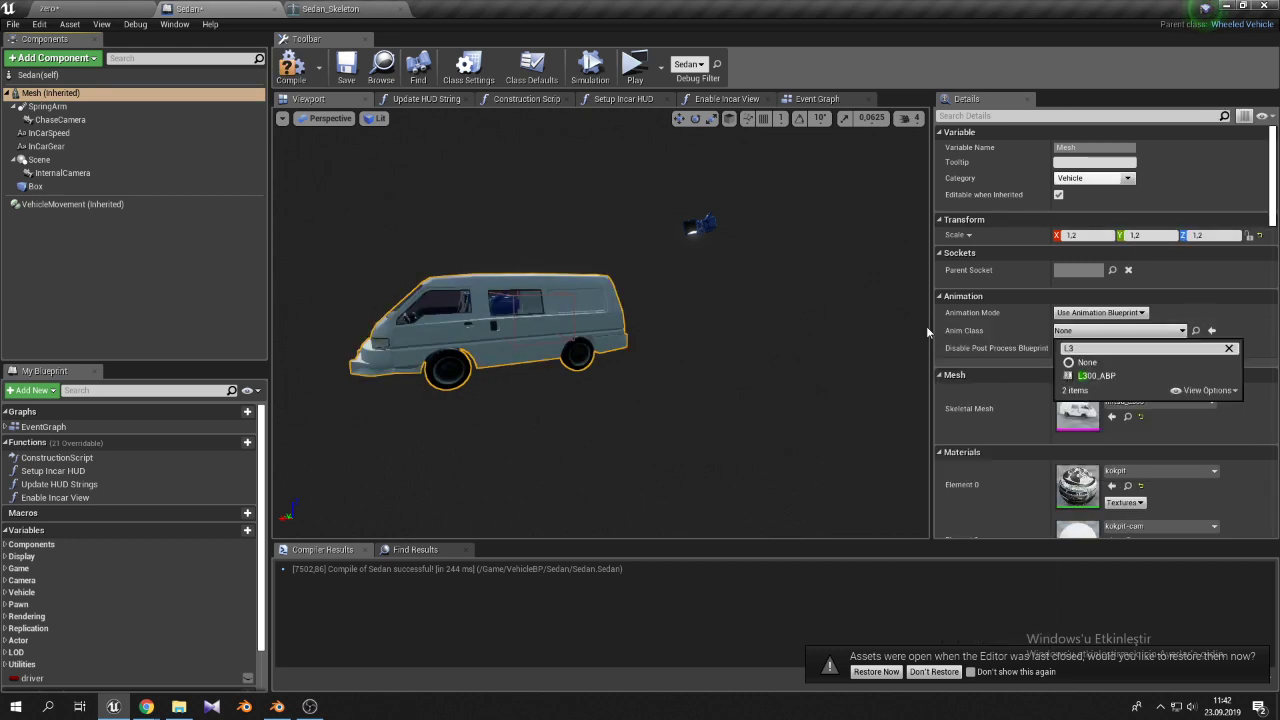
{"action": "type", "text": "00"}
{"action": "left_click", "coordinate": [1096, 375]}
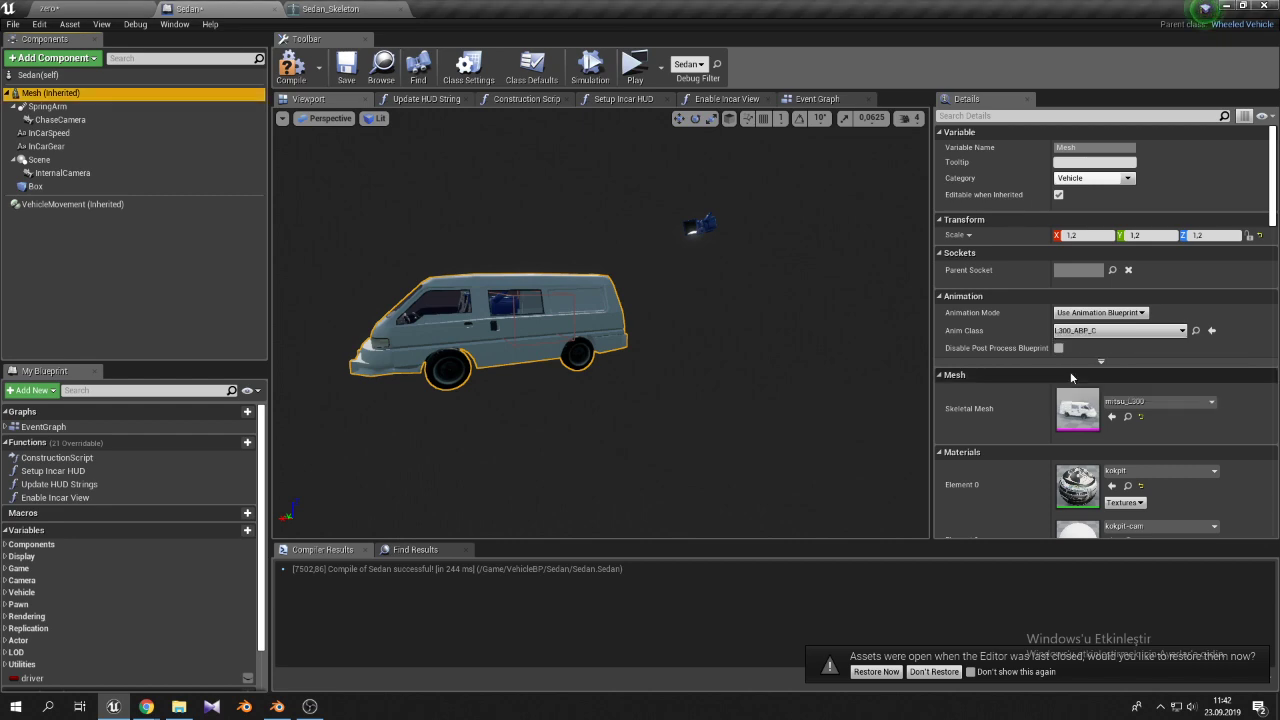
{"action": "left_click", "coordinate": [289, 70]}
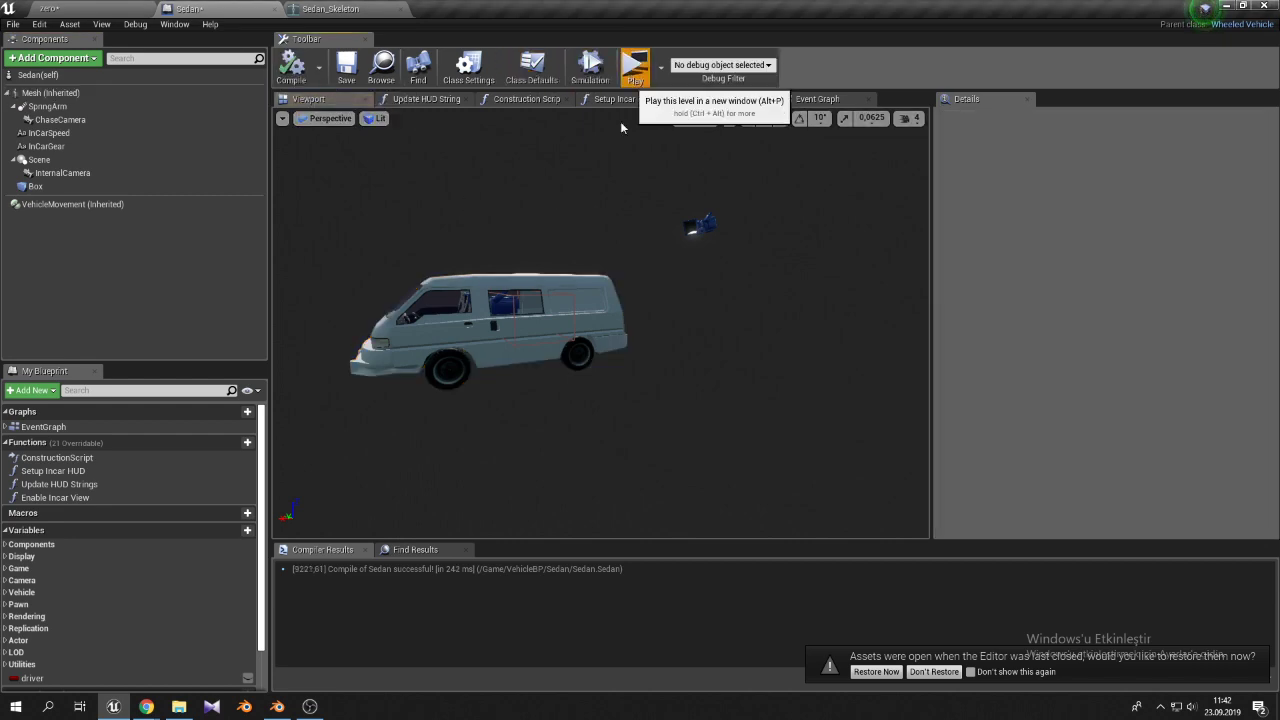
Start a new play-test, enter the white L300 van and drive it past the tables
{"action": "left_click", "coordinate": [634, 68]}
{"action": "key", "text": "w"}
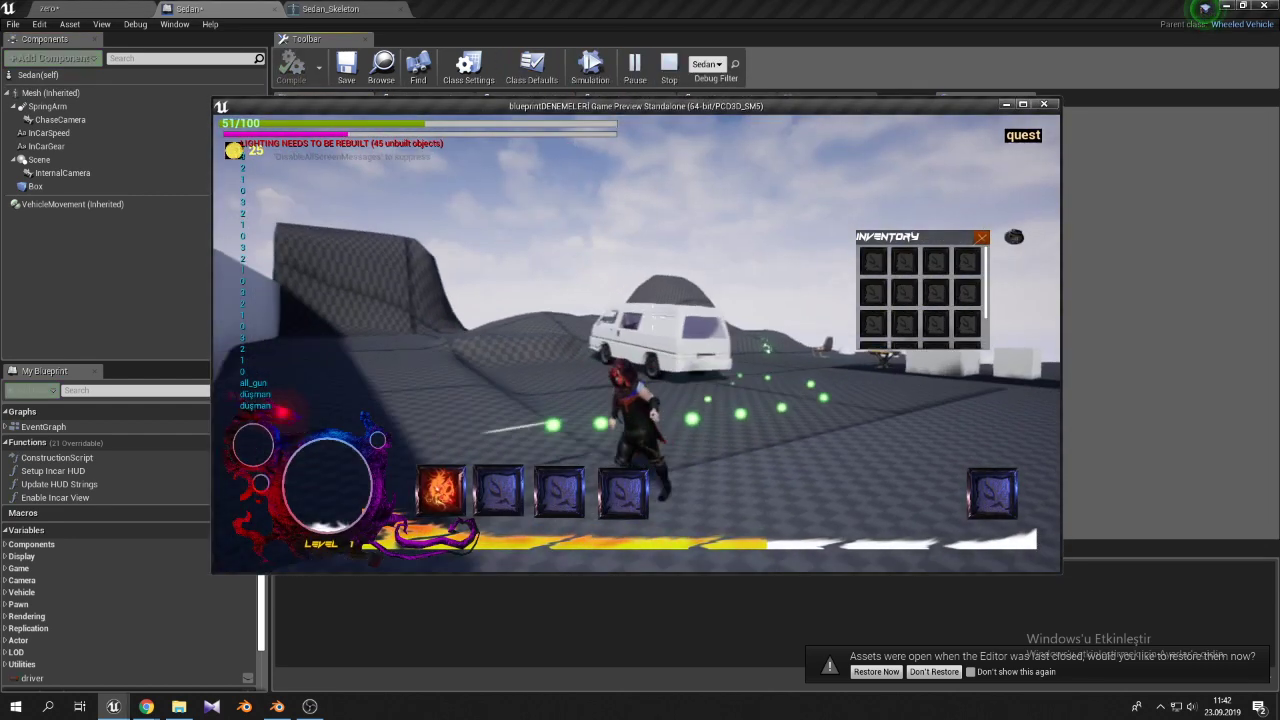
{"action": "key", "text": "e"}
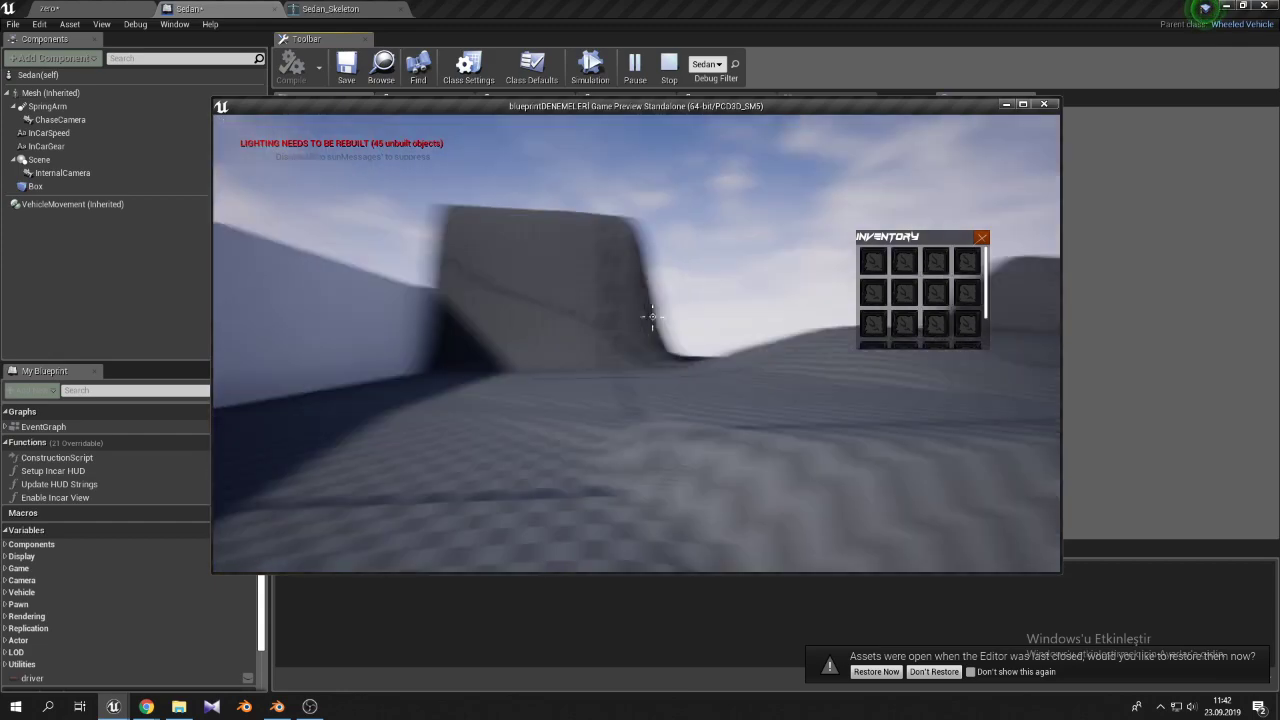
{"action": "key", "text": "w"}
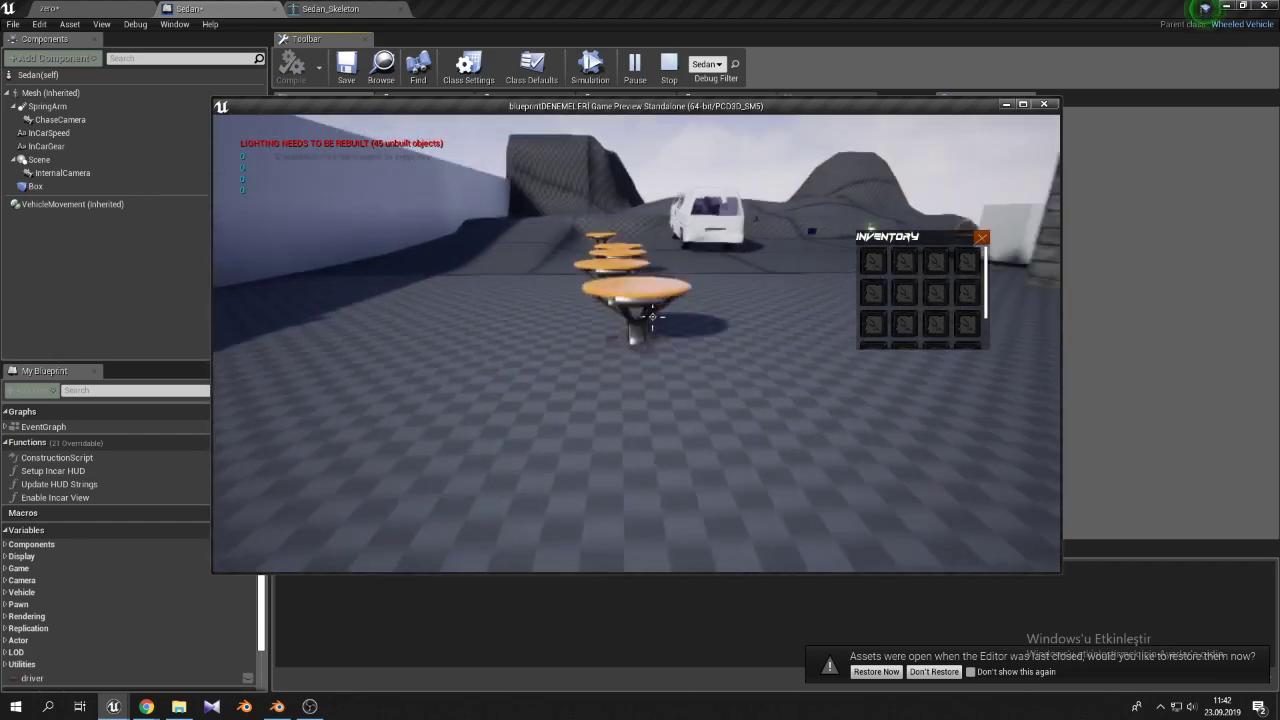
{"action": "key", "text": "d"}
{"action": "key", "text": "a"}
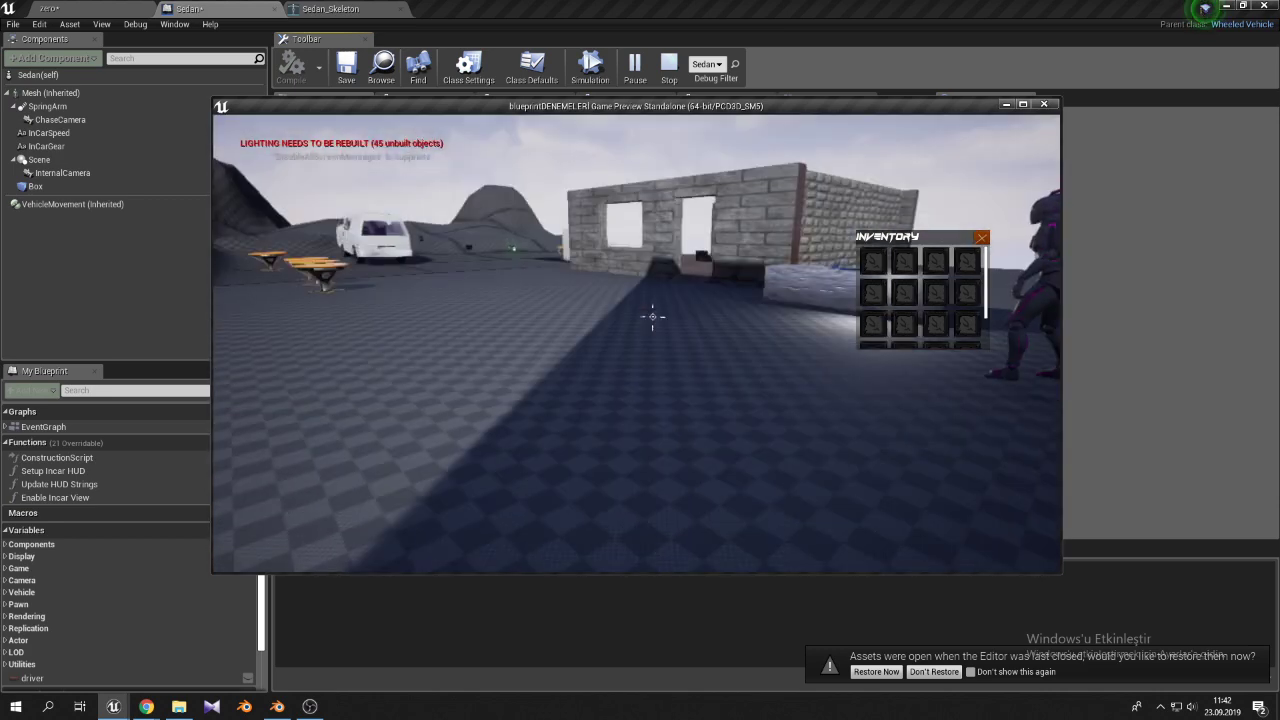
Get out of the van, run the character back to it and climb in again
{"action": "key", "text": "e"}
{"action": "key", "text": "w"}
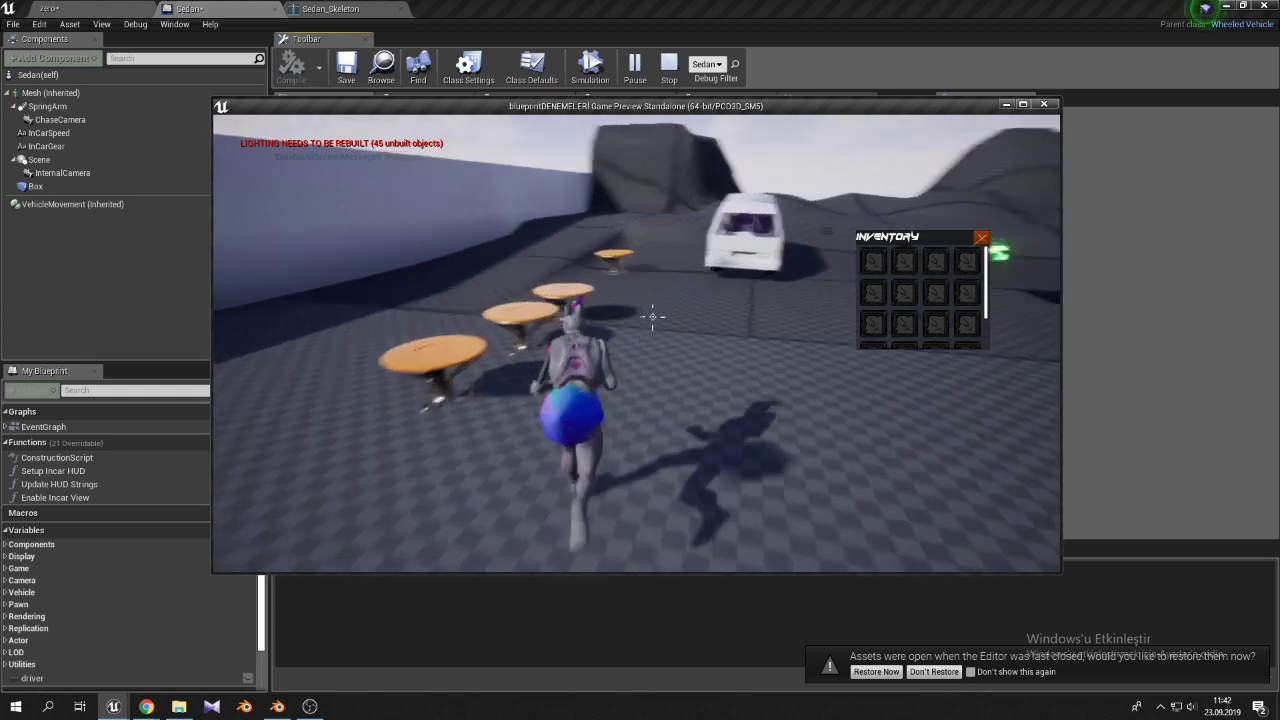
{"action": "key", "text": "w"}
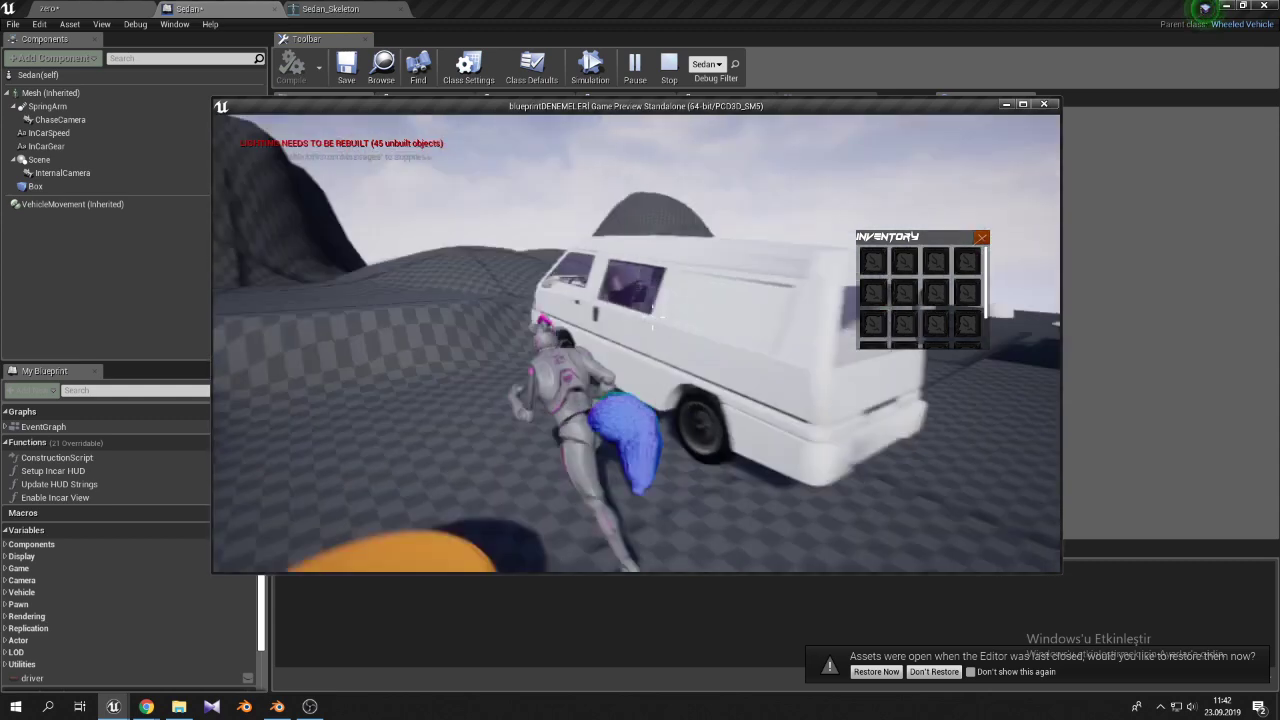
{"action": "key", "text": "e"}
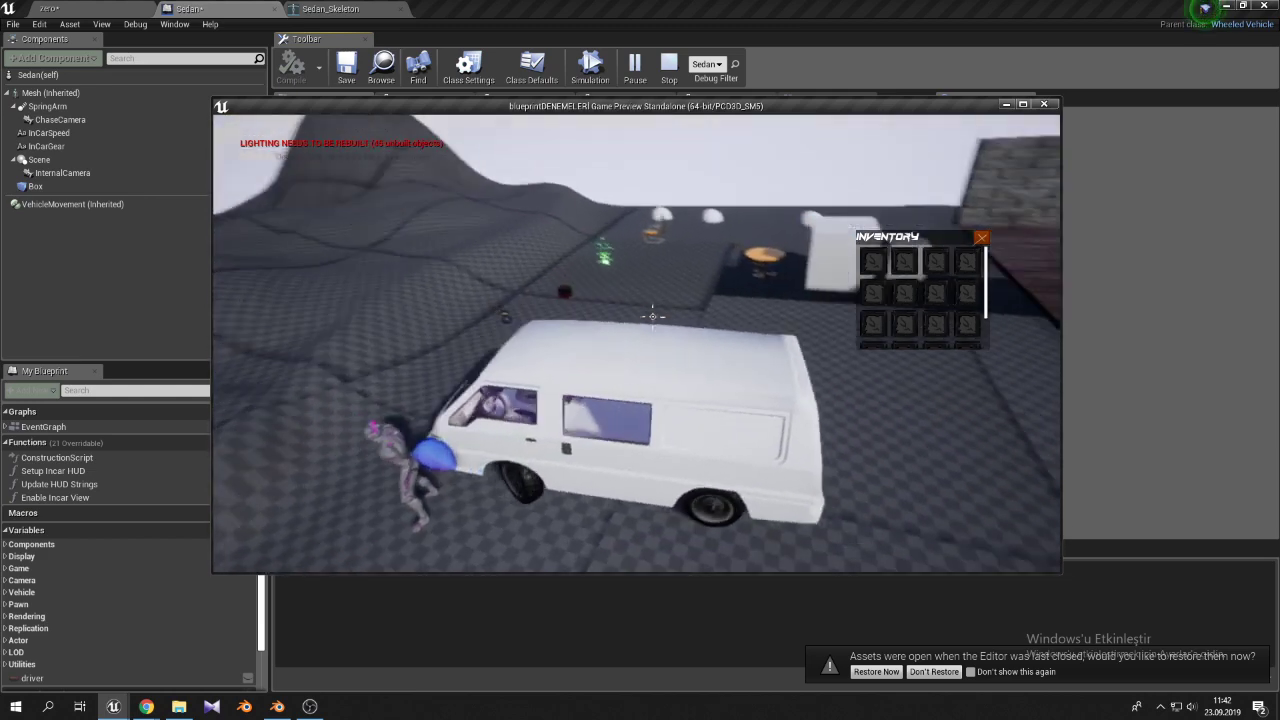
Drive the van, toggle the in-car driver view on and off, then head for the tables
{"action": "key", "text": "w"}
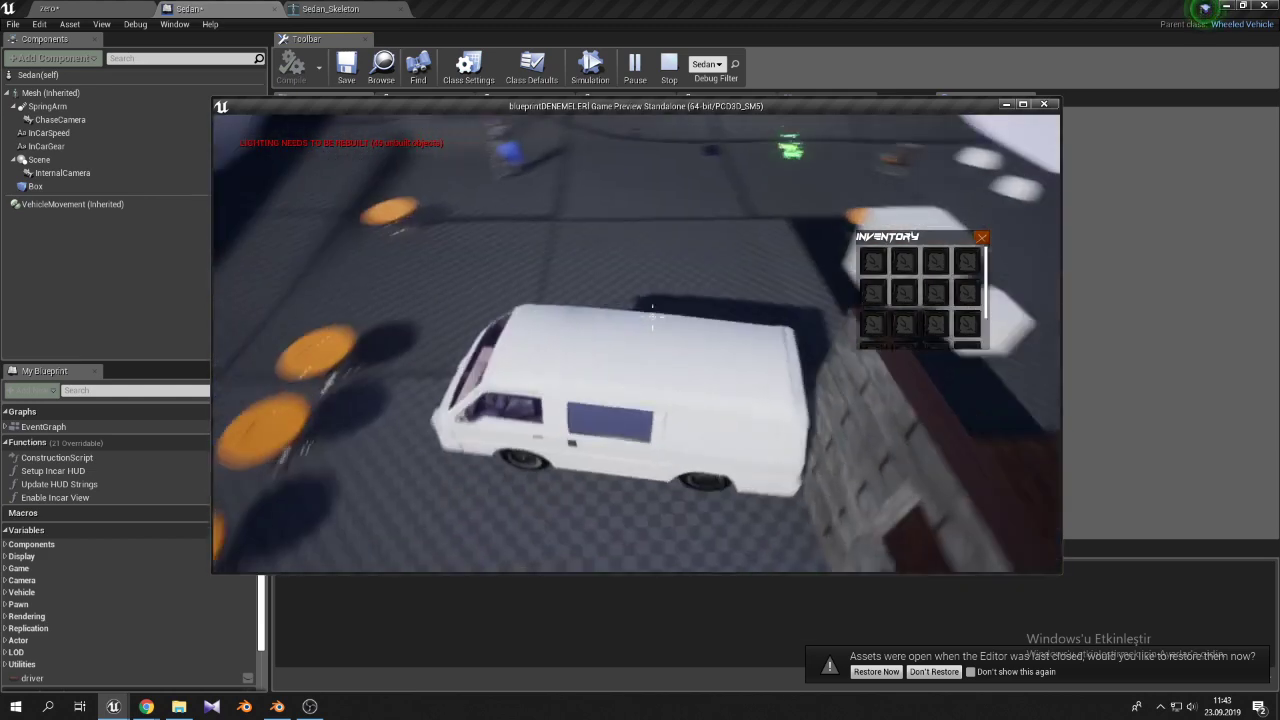
{"action": "key", "text": "Tab"}
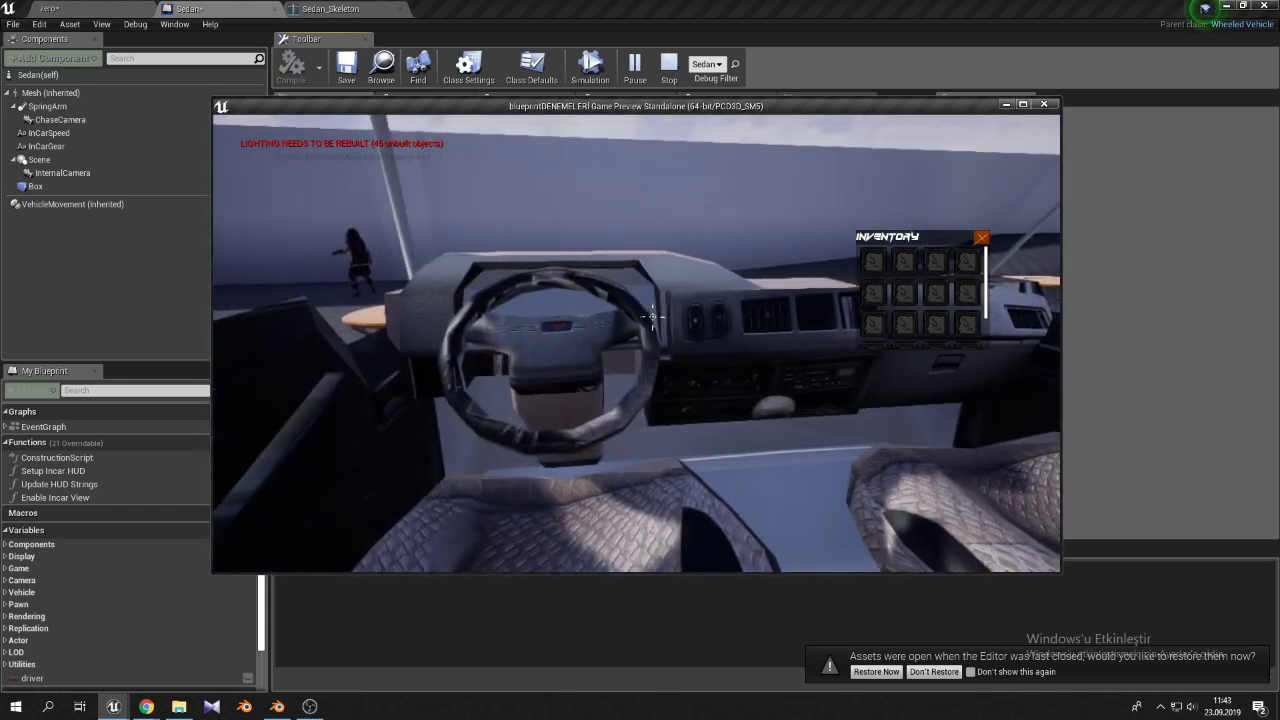
{"action": "key", "text": "Tab"}
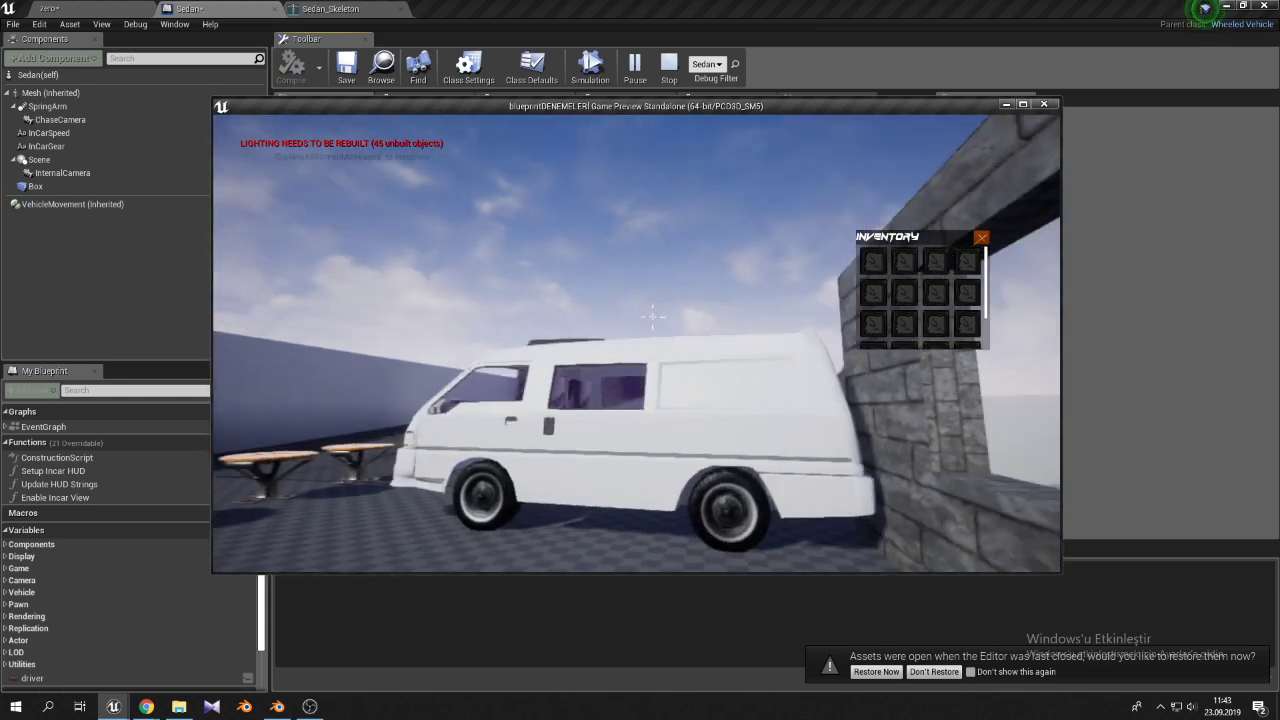
{"action": "key", "text": "w"}
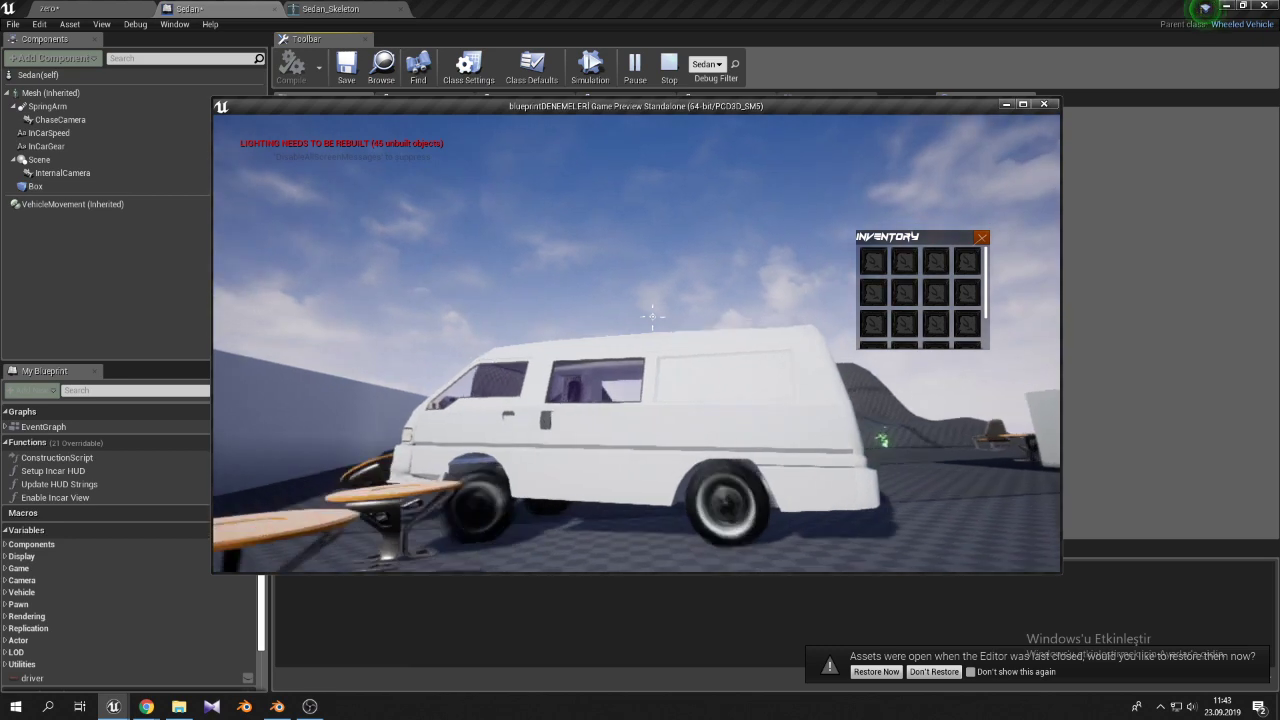